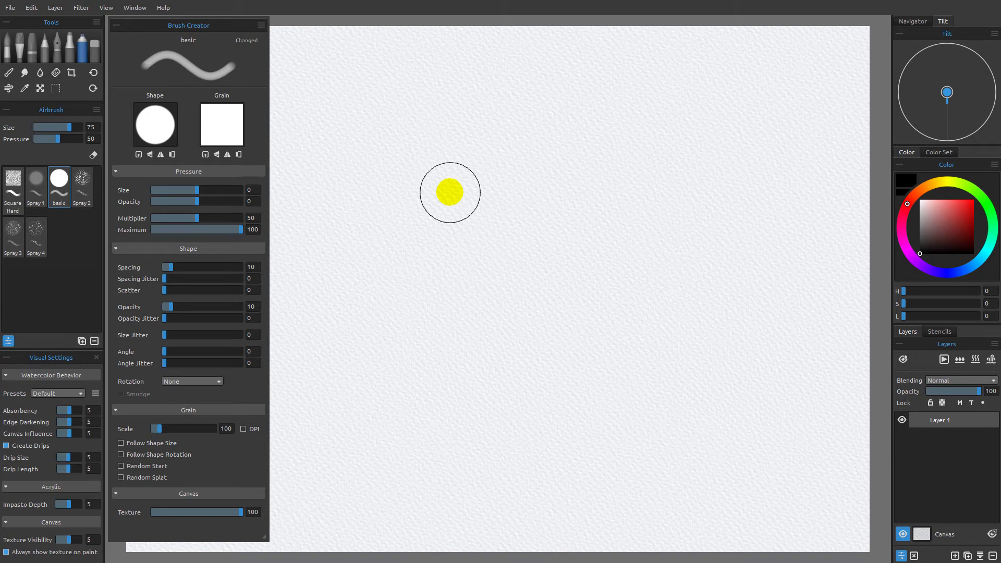
Set pressure Opacity to 100 and paint a grainy black test stroke across the paper.
{"action": "left_click", "coordinate": [52, 115]}
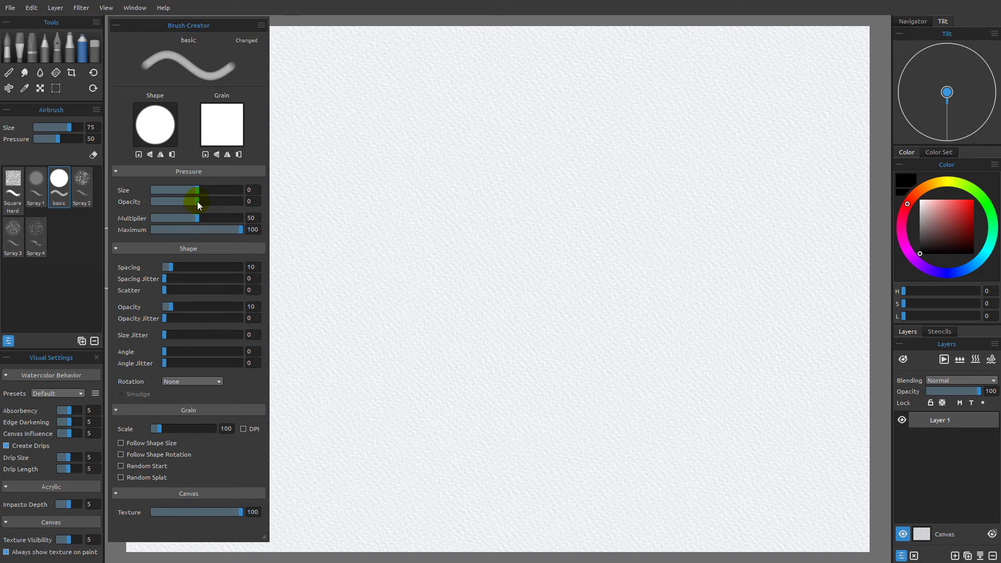
{"action": "left_click_drag", "start_coordinate": [195, 201], "coordinate": [244, 205]}
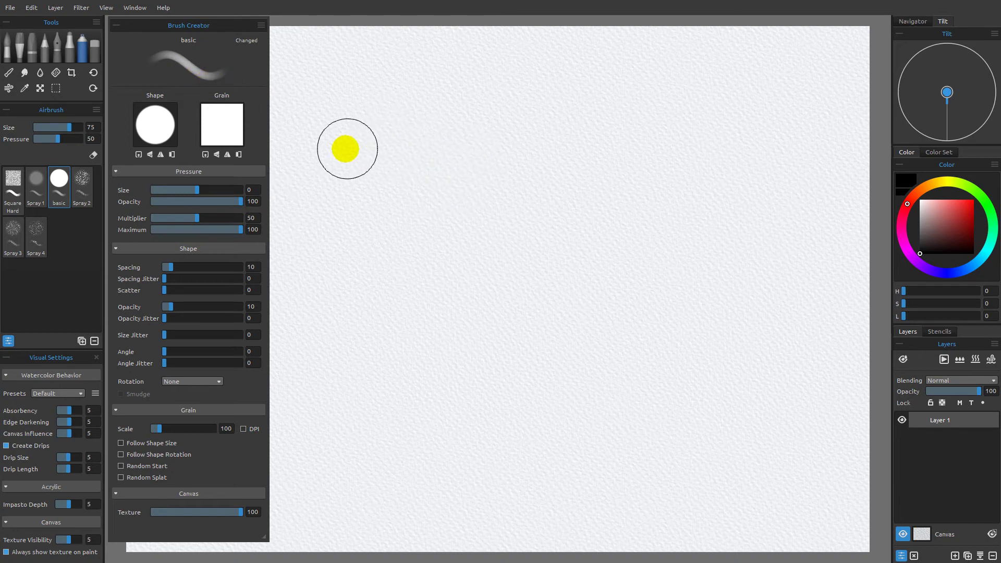
{"action": "mouse_move", "coordinate": [376, 142]}
{"action": "left_mouse_down"}
{"action": "mouse_move", "coordinate": [415, 127]}
{"action": "mouse_move", "coordinate": [370, 173]}
{"action": "mouse_move", "coordinate": [429, 139]}
{"action": "mouse_move", "coordinate": [381, 183]}
{"action": "mouse_move", "coordinate": [441, 148]}
{"action": "mouse_move", "coordinate": [415, 174]}
{"action": "mouse_move", "coordinate": [450, 157]}
{"action": "mouse_move", "coordinate": [443, 174]}
{"action": "mouse_move", "coordinate": [520, 158]}
{"action": "mouse_move", "coordinate": [479, 195]}
{"action": "mouse_move", "coordinate": [545, 164]}
{"action": "mouse_move", "coordinate": [515, 199]}
{"action": "mouse_move", "coordinate": [573, 177]}
{"action": "mouse_move", "coordinate": [538, 212]}
{"action": "left_mouse_up"}
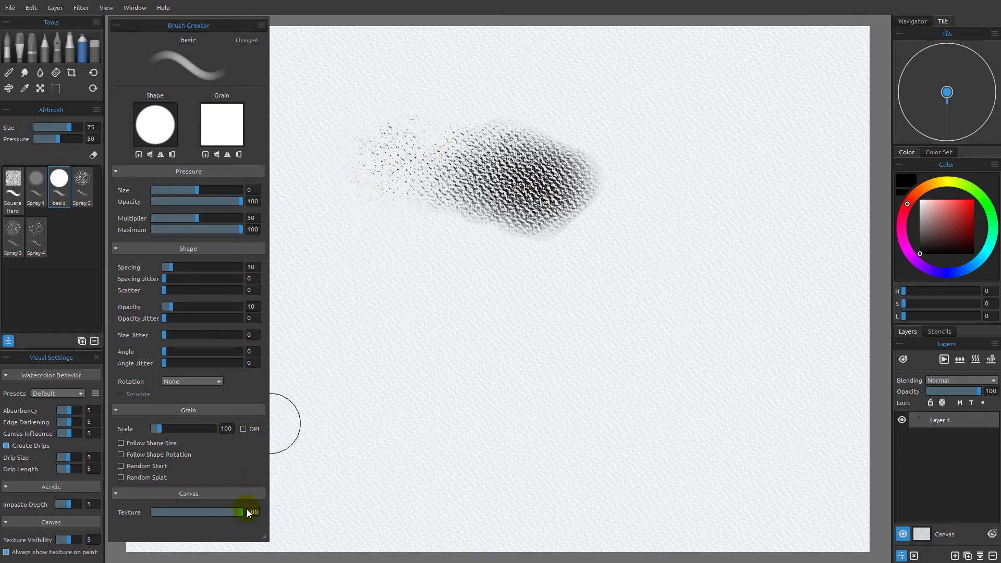
Set Canvas Texture to 0, build a smooth dark test stroke, then set pressure Opacity to -100.
{"action": "left_click_drag", "start_coordinate": [240, 511], "coordinate": [142, 514]}
{"action": "left_click", "coordinate": [424, 220]}
{"action": "mouse_move", "coordinate": [425, 220]}
{"action": "left_mouse_down"}
{"action": "mouse_move", "coordinate": [353, 263]}
{"action": "mouse_move", "coordinate": [382, 241]}
{"action": "mouse_move", "coordinate": [364, 268]}
{"action": "mouse_move", "coordinate": [417, 284]}
{"action": "mouse_move", "coordinate": [479, 276]}
{"action": "mouse_move", "coordinate": [503, 286]}
{"action": "mouse_move", "coordinate": [495, 356]}
{"action": "left_mouse_up"}
{"action": "left_click_drag", "start_coordinate": [350, 283], "coordinate": [360, 225]}
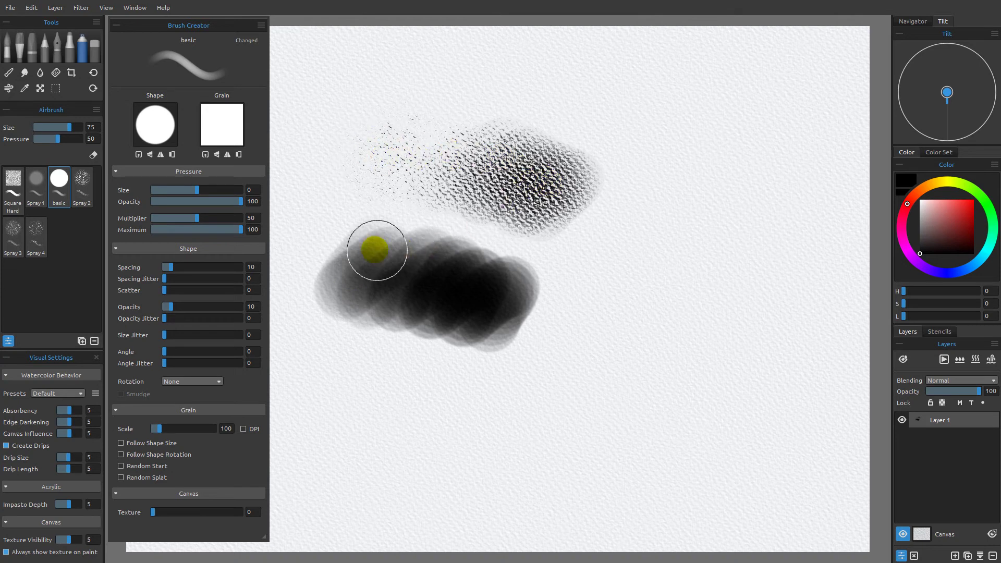
{"action": "mouse_move", "coordinate": [319, 261]}
{"action": "left_mouse_down"}
{"action": "mouse_move", "coordinate": [436, 267]}
{"action": "mouse_move", "coordinate": [502, 302]}
{"action": "left_mouse_up"}
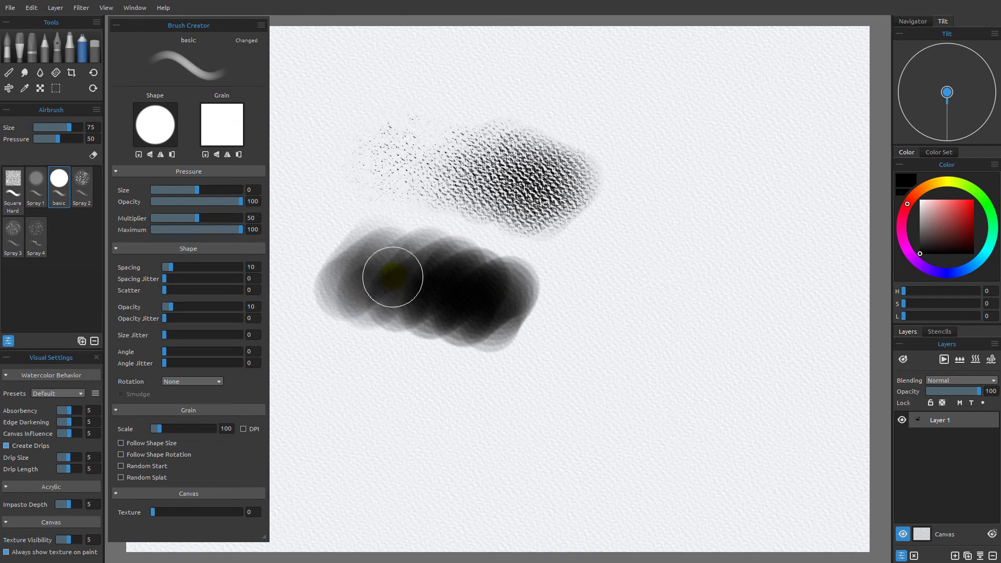
{"action": "mouse_move", "coordinate": [436, 279]}
{"action": "left_mouse_down"}
{"action": "mouse_move", "coordinate": [417, 261]}
{"action": "mouse_move", "coordinate": [386, 264]}
{"action": "left_mouse_up"}
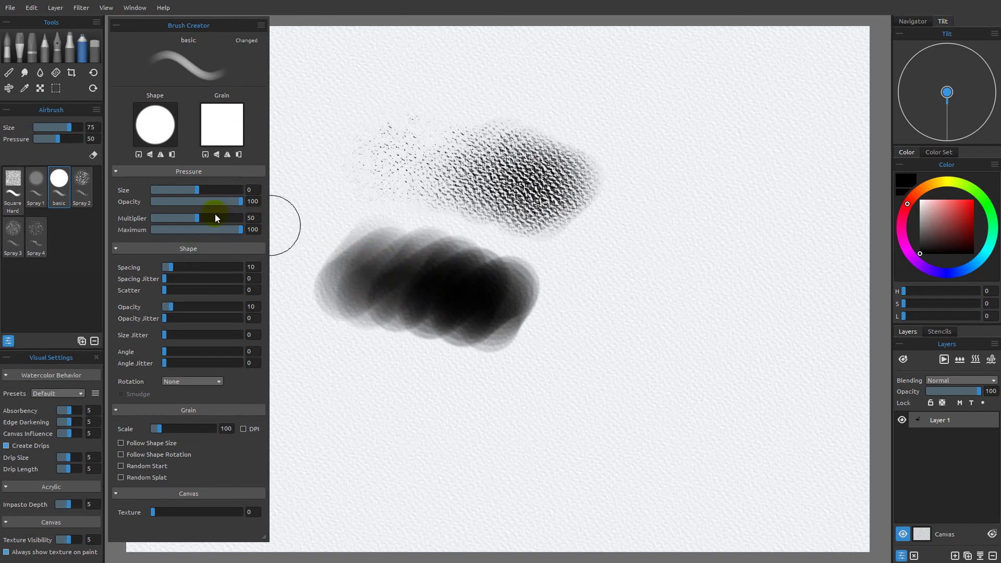
{"action": "left_click_drag", "start_coordinate": [242, 200], "coordinate": [138, 202]}
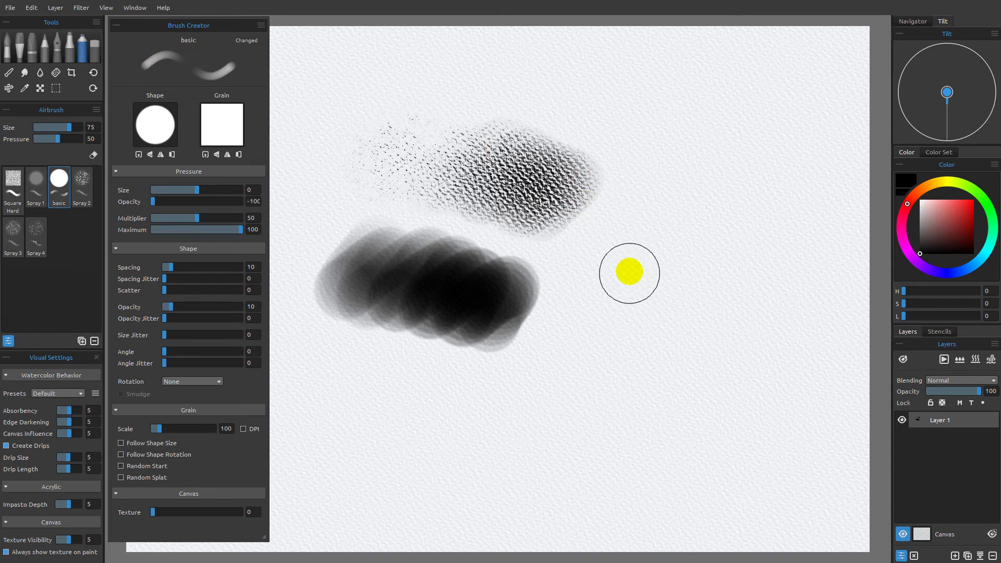
Paint a test stroke at Opacity -100, then restore Opacity to 100 and darken the middle blob.
{"action": "mouse_move", "coordinate": [633, 249]}
{"action": "left_mouse_down"}
{"action": "mouse_move", "coordinate": [604, 307]}
{"action": "mouse_move", "coordinate": [643, 319]}
{"action": "mouse_move", "coordinate": [710, 318]}
{"action": "mouse_move", "coordinate": [740, 331]}
{"action": "mouse_move", "coordinate": [744, 357]}
{"action": "mouse_move", "coordinate": [766, 374]}
{"action": "mouse_move", "coordinate": [827, 360]}
{"action": "mouse_move", "coordinate": [829, 419]}
{"action": "left_mouse_up"}
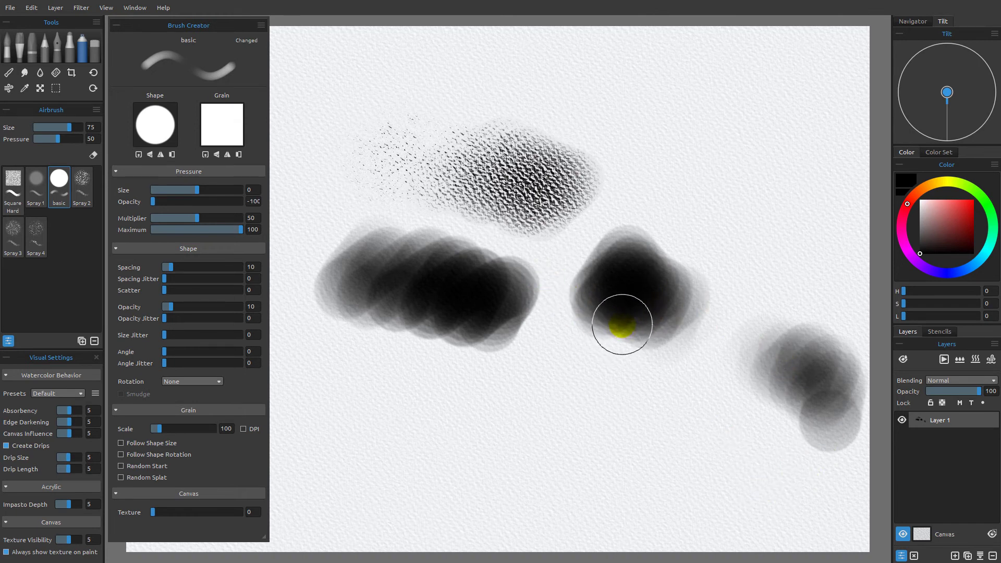
{"action": "left_click_drag", "start_coordinate": [153, 202], "coordinate": [264, 207]}
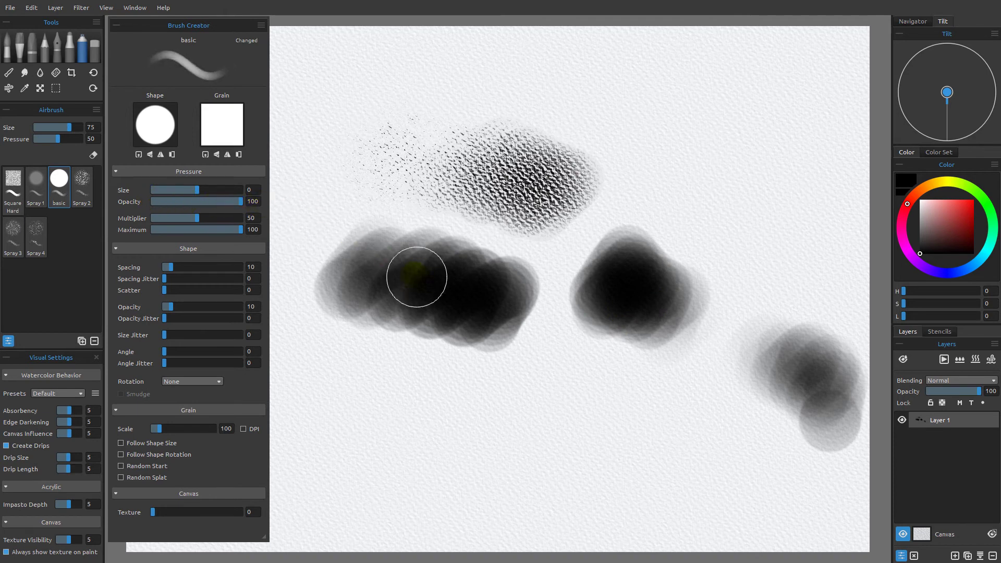
{"action": "mouse_move", "coordinate": [489, 325]}
{"action": "left_mouse_down"}
{"action": "mouse_move", "coordinate": [511, 342]}
{"action": "mouse_move", "coordinate": [394, 369]}
{"action": "left_mouse_up"}
Set Canvas Texture to 25, paint a test stroke, and clear Layer 1.
{"action": "left_click", "coordinate": [152, 512]}
{"action": "left_click_drag", "start_coordinate": [152, 511], "coordinate": [174, 514]}
{"action": "mouse_move", "coordinate": [433, 360]}
{"action": "left_mouse_down"}
{"action": "mouse_move", "coordinate": [414, 405]}
{"action": "mouse_move", "coordinate": [438, 411]}
{"action": "mouse_move", "coordinate": [436, 440]}
{"action": "mouse_move", "coordinate": [485, 404]}
{"action": "mouse_move", "coordinate": [459, 450]}
{"action": "mouse_move", "coordinate": [499, 419]}
{"action": "mouse_move", "coordinate": [513, 426]}
{"action": "mouse_move", "coordinate": [507, 456]}
{"action": "mouse_move", "coordinate": [548, 434]}
{"action": "mouse_move", "coordinate": [546, 458]}
{"action": "mouse_move", "coordinate": [585, 444]}
{"action": "mouse_move", "coordinate": [450, 387]}
{"action": "mouse_move", "coordinate": [403, 383]}
{"action": "mouse_move", "coordinate": [401, 406]}
{"action": "mouse_move", "coordinate": [424, 399]}
{"action": "mouse_move", "coordinate": [397, 398]}
{"action": "left_mouse_up"}
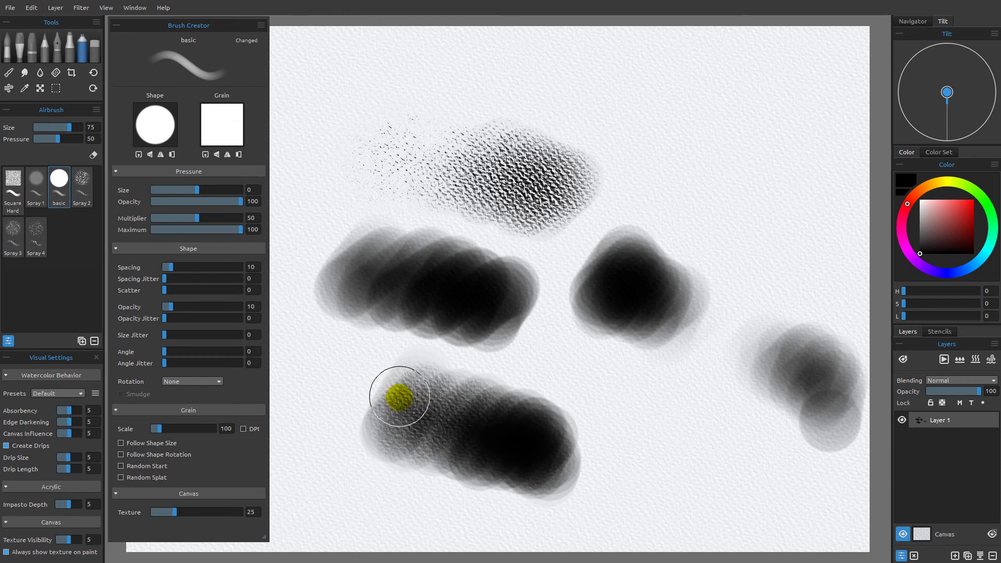
{"action": "left_click", "coordinate": [913, 555]}
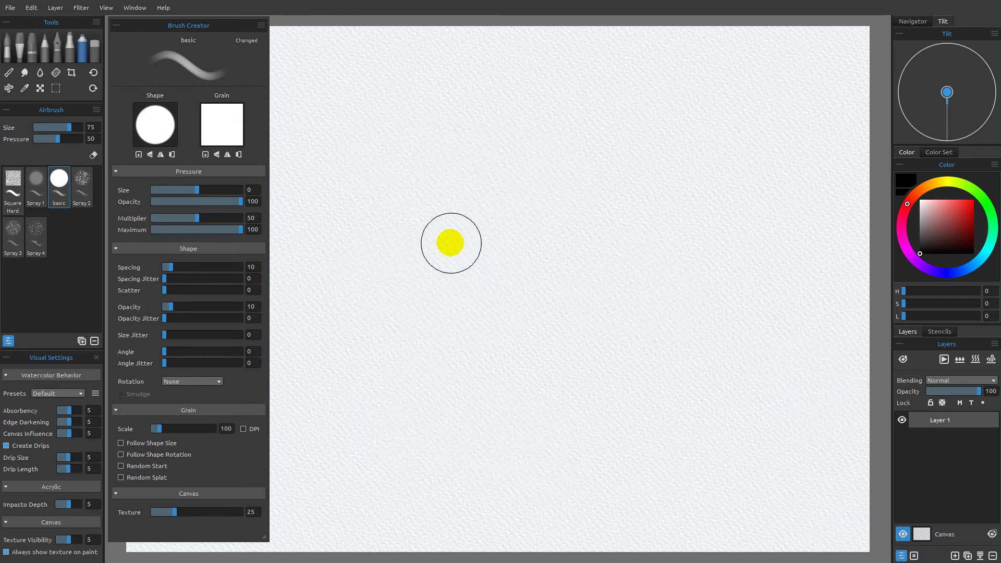
{"action": "left_click", "coordinate": [60, 139]}
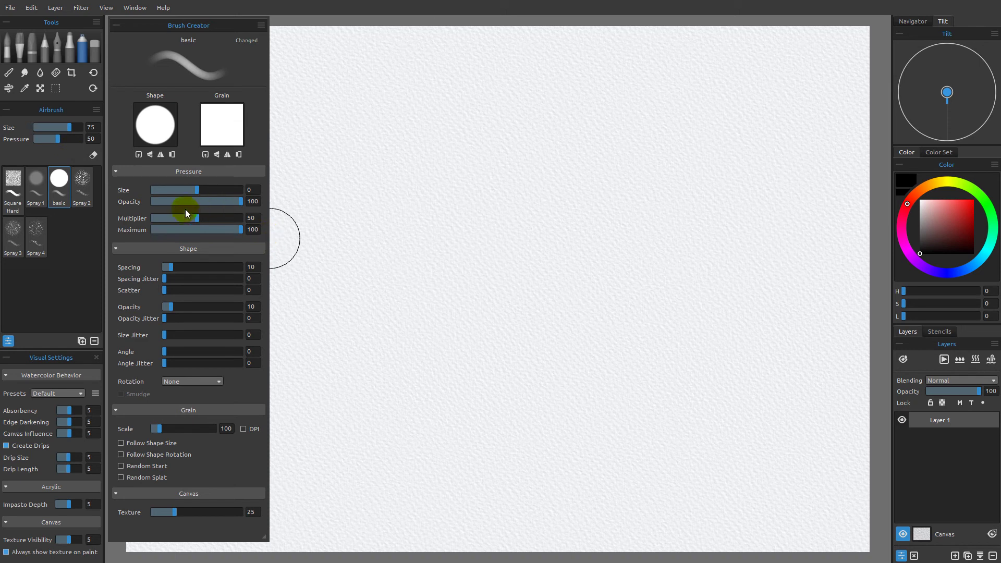
Paint a grainy blob at Pressure Multiplier 35, then a darker blob at a higher multiplier.
{"action": "left_click_drag", "start_coordinate": [184, 217], "coordinate": [184, 217]}
{"action": "mouse_move", "coordinate": [432, 174]}
{"action": "left_mouse_down"}
{"action": "mouse_move", "coordinate": [395, 207]}
{"action": "mouse_move", "coordinate": [433, 175]}
{"action": "mouse_move", "coordinate": [398, 227]}
{"action": "mouse_move", "coordinate": [446, 187]}
{"action": "mouse_move", "coordinate": [447, 205]}
{"action": "mouse_move", "coordinate": [497, 193]}
{"action": "mouse_move", "coordinate": [476, 248]}
{"action": "mouse_move", "coordinate": [516, 221]}
{"action": "mouse_move", "coordinate": [512, 259]}
{"action": "mouse_move", "coordinate": [479, 314]}
{"action": "mouse_move", "coordinate": [389, 189]}
{"action": "mouse_move", "coordinate": [502, 232]}
{"action": "left_mouse_up"}
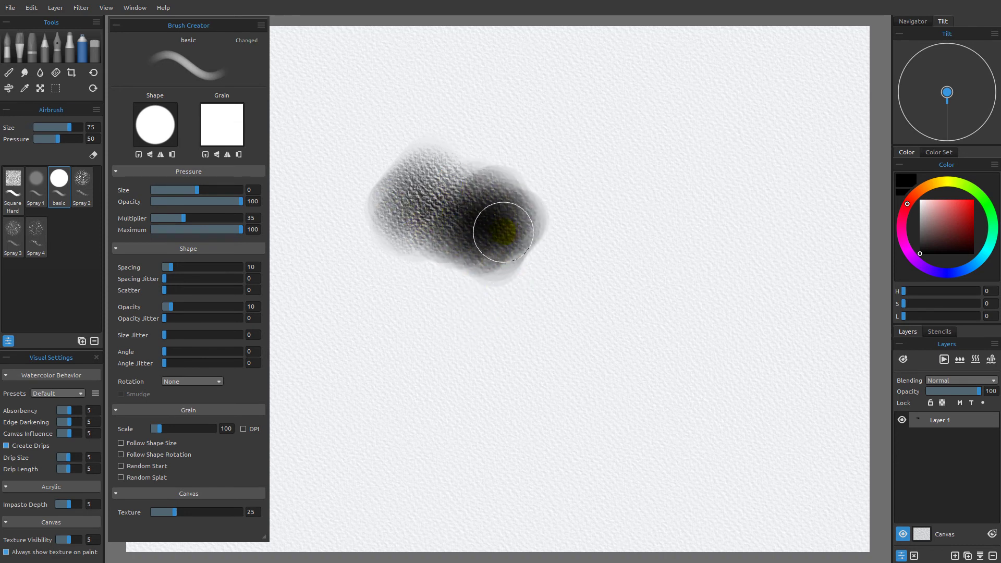
{"action": "left_click_drag", "start_coordinate": [184, 218], "coordinate": [207, 218]}
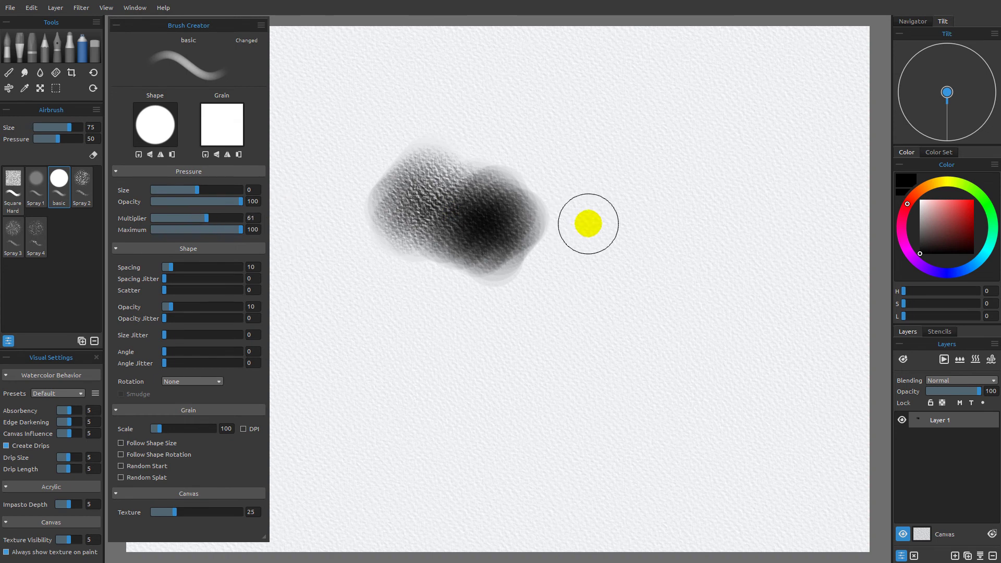
{"action": "mouse_move", "coordinate": [612, 230]}
{"action": "left_mouse_down"}
{"action": "mouse_move", "coordinate": [596, 255]}
{"action": "mouse_move", "coordinate": [626, 244]}
{"action": "mouse_move", "coordinate": [603, 279]}
{"action": "mouse_move", "coordinate": [651, 267]}
{"action": "mouse_move", "coordinate": [638, 295]}
{"action": "mouse_move", "coordinate": [692, 277]}
{"action": "mouse_move", "coordinate": [673, 313]}
{"action": "left_mouse_up"}
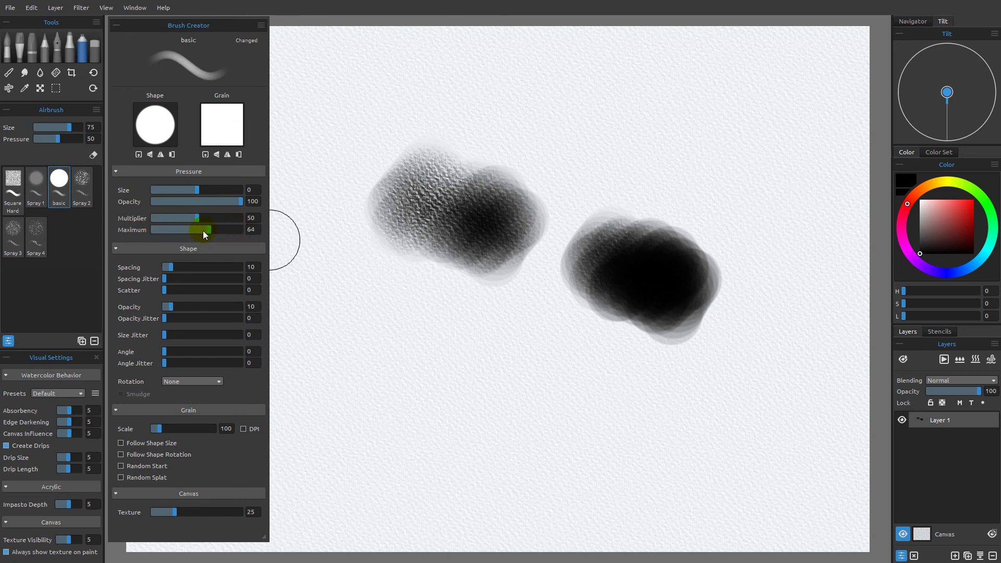
Lower pressure Maximum to 37 and paint a lighter test stroke.
{"action": "left_click_drag", "start_coordinate": [190, 230], "coordinate": [186, 230]}
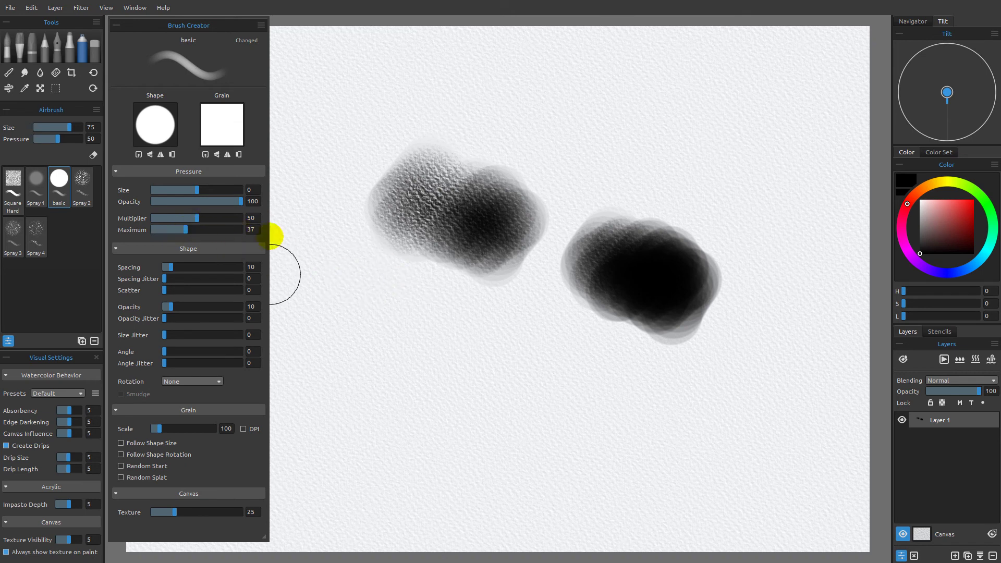
{"action": "mouse_move", "coordinate": [346, 320]}
{"action": "left_mouse_down"}
{"action": "mouse_move", "coordinate": [382, 290]}
{"action": "mouse_move", "coordinate": [380, 322]}
{"action": "mouse_move", "coordinate": [400, 346]}
{"action": "mouse_move", "coordinate": [456, 326]}
{"action": "mouse_move", "coordinate": [462, 386]}
{"action": "left_mouse_up"}
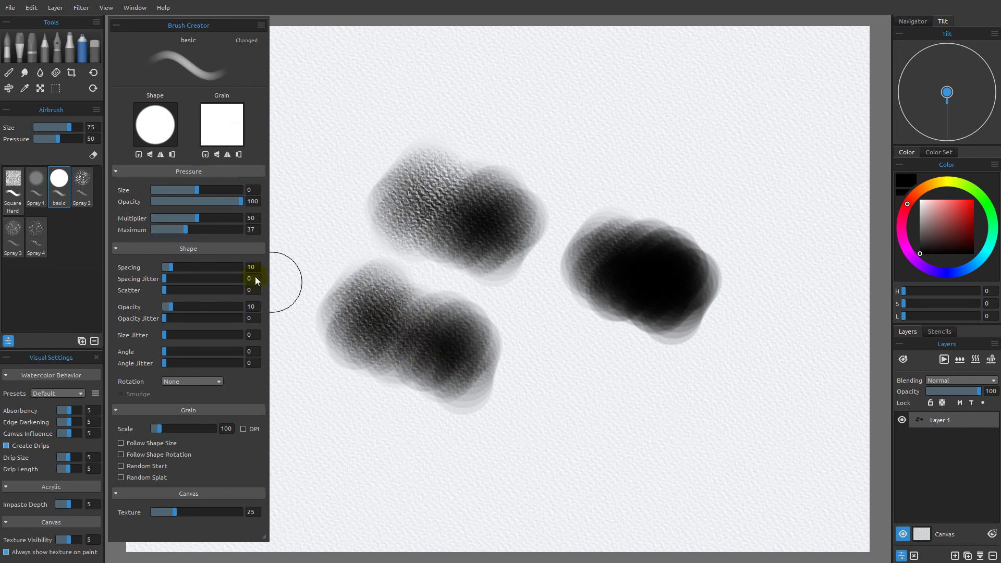
{"action": "mouse_move", "coordinate": [427, 190]}
{"action": "left_mouse_down"}
{"action": "mouse_move", "coordinate": [440, 202]}
{"action": "mouse_move", "coordinate": [376, 208]}
{"action": "left_mouse_up"}
Raise pressure Maximum to 65 and spray two soft dark blobs lower on the paper.
{"action": "left_click", "coordinate": [178, 233]}
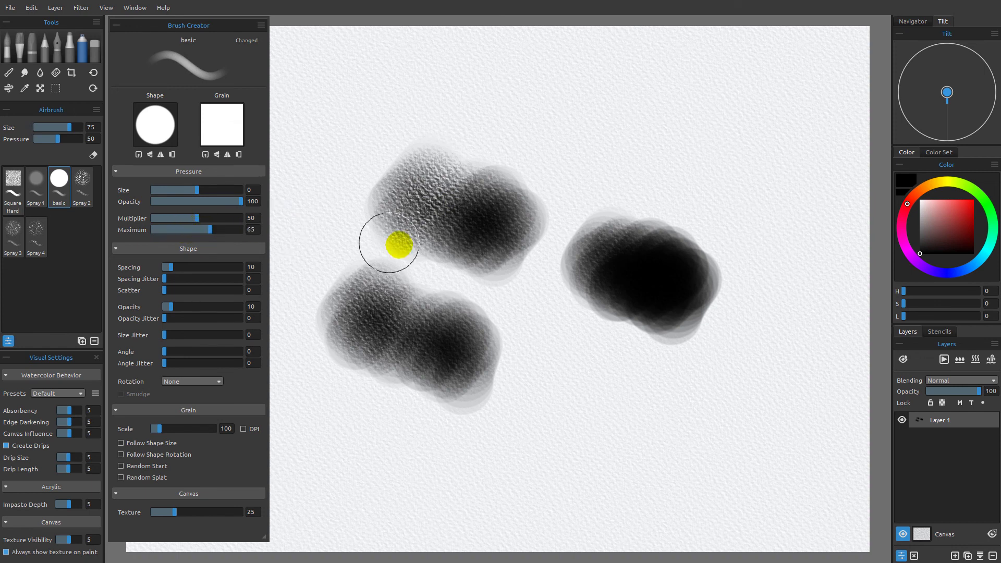
{"action": "left_click", "coordinate": [553, 374]}
{"action": "mouse_move", "coordinate": [554, 374]}
{"action": "left_mouse_down"}
{"action": "mouse_move", "coordinate": [589, 371]}
{"action": "mouse_move", "coordinate": [585, 406]}
{"action": "mouse_move", "coordinate": [640, 388]}
{"action": "left_mouse_up"}
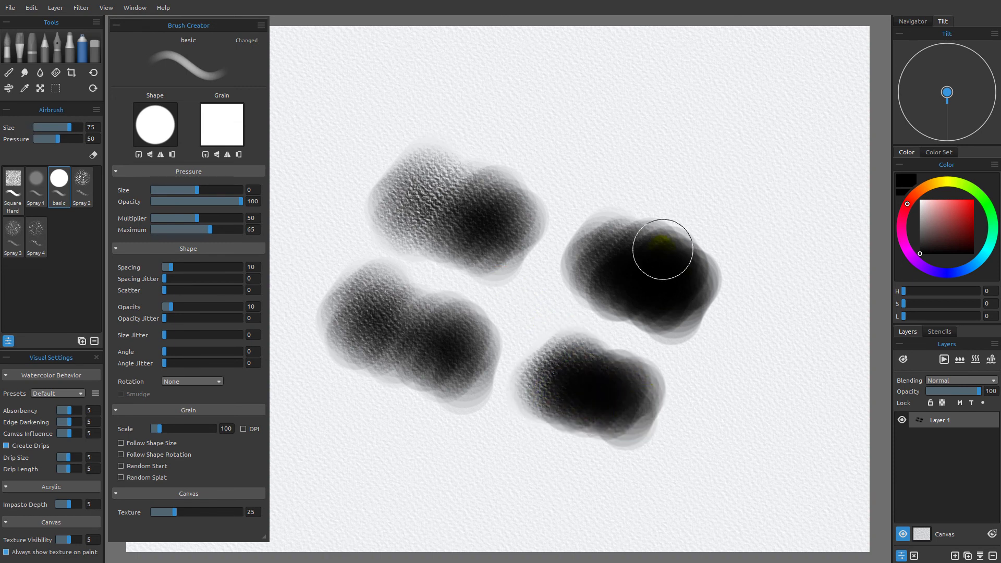
{"action": "left_click", "coordinate": [444, 376]}
{"action": "mouse_move", "coordinate": [444, 377]}
{"action": "left_mouse_down"}
{"action": "mouse_move", "coordinate": [416, 351]}
{"action": "mouse_move", "coordinate": [422, 325]}
{"action": "mouse_move", "coordinate": [487, 346]}
{"action": "left_mouse_up"}
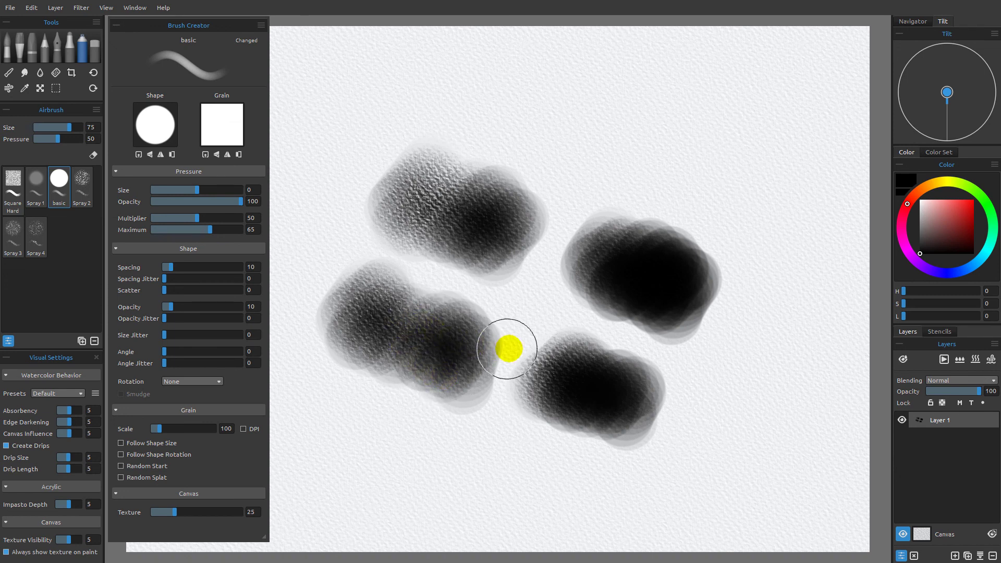
{"action": "mouse_move", "coordinate": [585, 385]}
{"action": "left_mouse_down"}
{"action": "mouse_move", "coordinate": [617, 320]}
{"action": "mouse_move", "coordinate": [521, 375]}
{"action": "mouse_move", "coordinate": [503, 363]}
{"action": "mouse_move", "coordinate": [545, 347]}
{"action": "mouse_move", "coordinate": [558, 378]}
{"action": "mouse_move", "coordinate": [563, 357]}
{"action": "mouse_move", "coordinate": [437, 320]}
{"action": "mouse_move", "coordinate": [380, 351]}
{"action": "mouse_move", "coordinate": [360, 336]}
{"action": "mouse_move", "coordinate": [486, 334]}
{"action": "mouse_move", "coordinate": [471, 319]}
{"action": "left_mouse_up"}
Restore pressure Maximum to 100 and wipe all test strokes from the layer.
{"action": "left_click", "coordinate": [189, 219]}
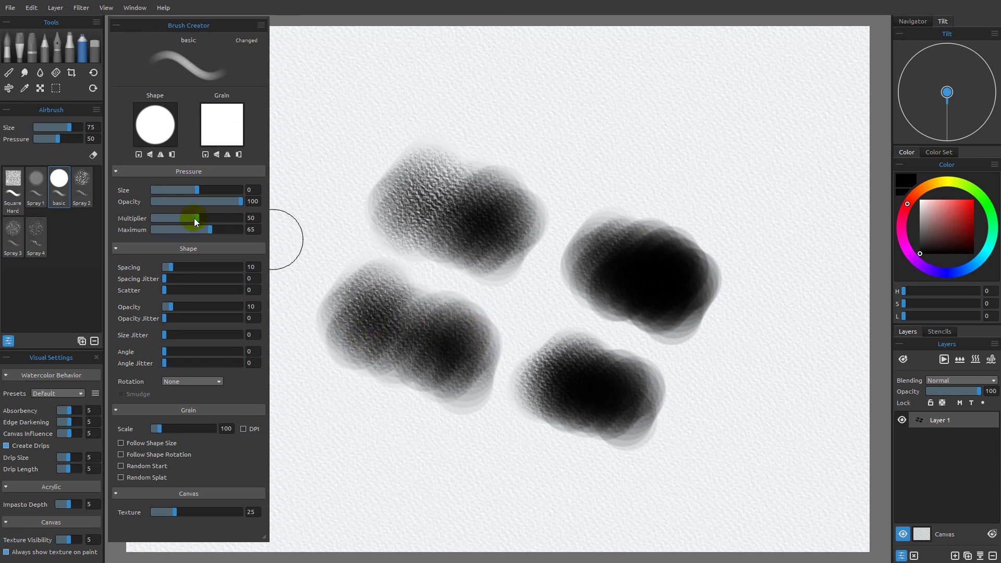
{"action": "mouse_move", "coordinate": [359, 273]}
{"action": "left_mouse_down"}
{"action": "mouse_move", "coordinate": [404, 305]}
{"action": "mouse_move", "coordinate": [334, 255]}
{"action": "left_mouse_up"}
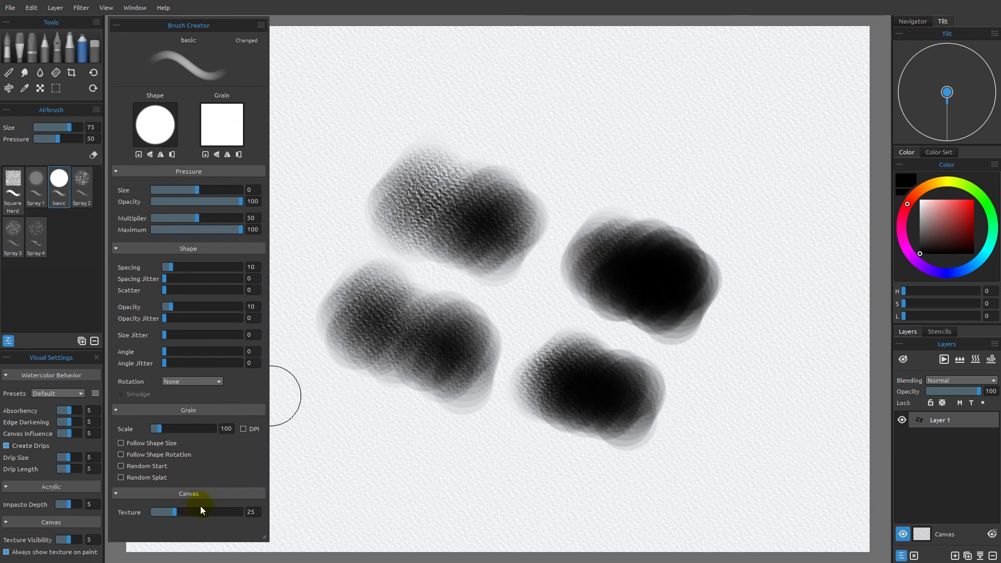
{"action": "left_click", "coordinate": [914, 555]}
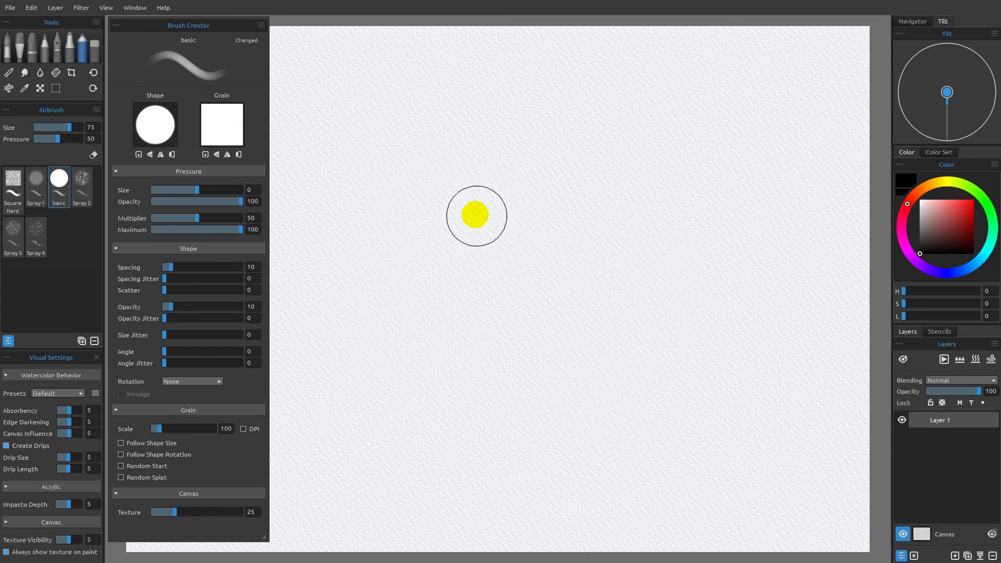